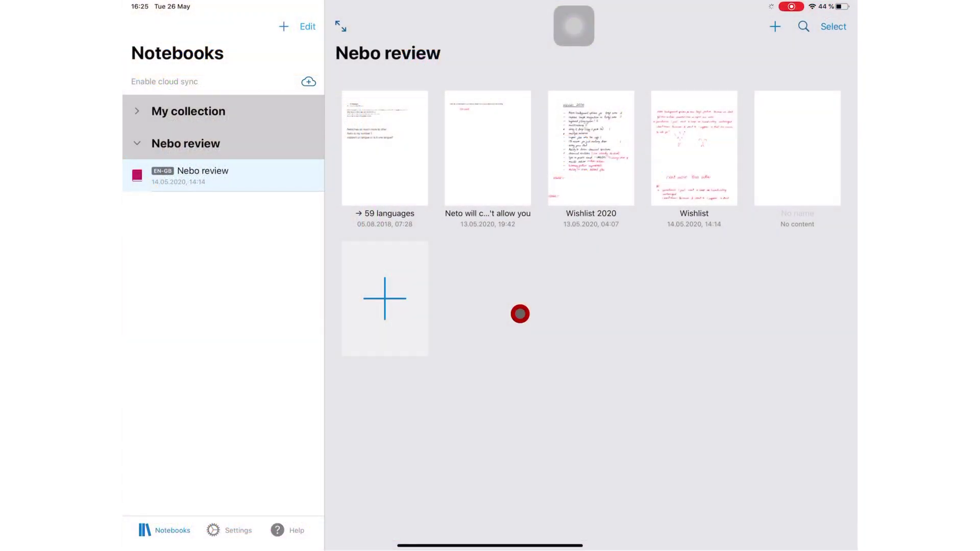
# Back up the entire Nebo library from Settings > Backup
pyautogui.click(231, 530)
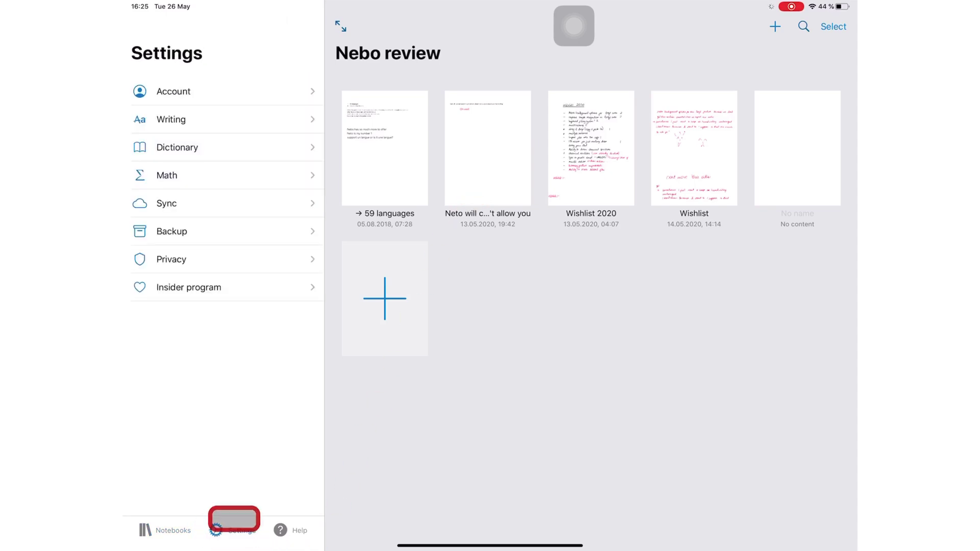
pyautogui.click(220, 229)
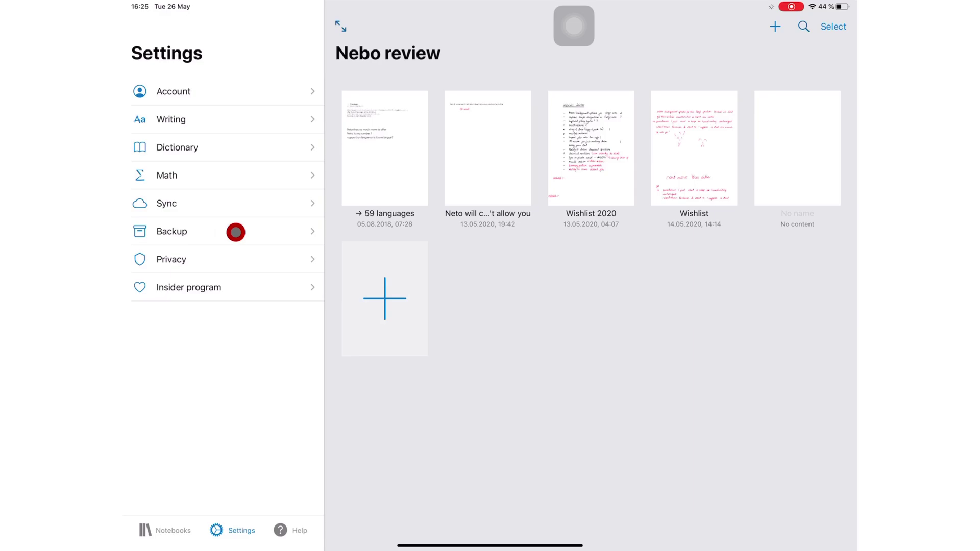
pyautogui.click(189, 83)
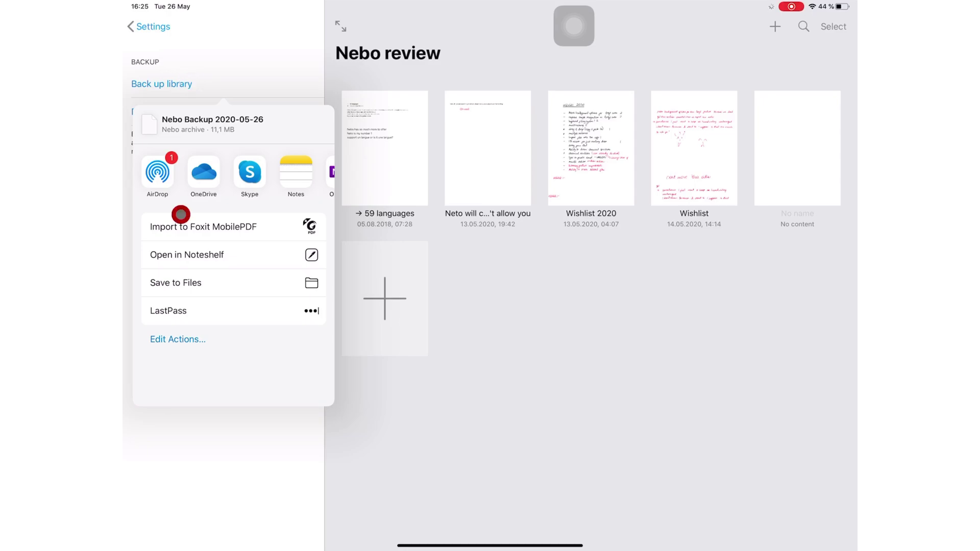
pyautogui.hscroll(5, 233, 173)
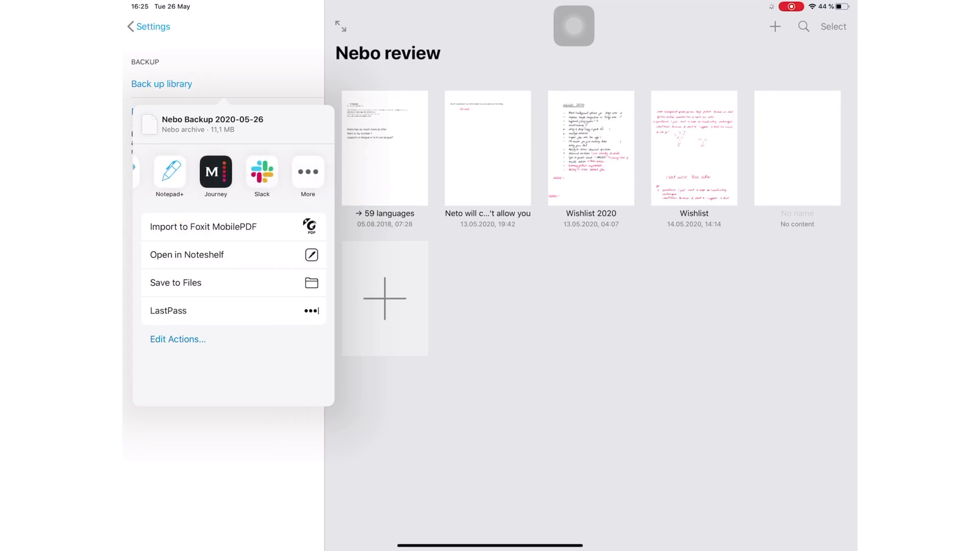
pyautogui.hscroll(-8, 234, 173)
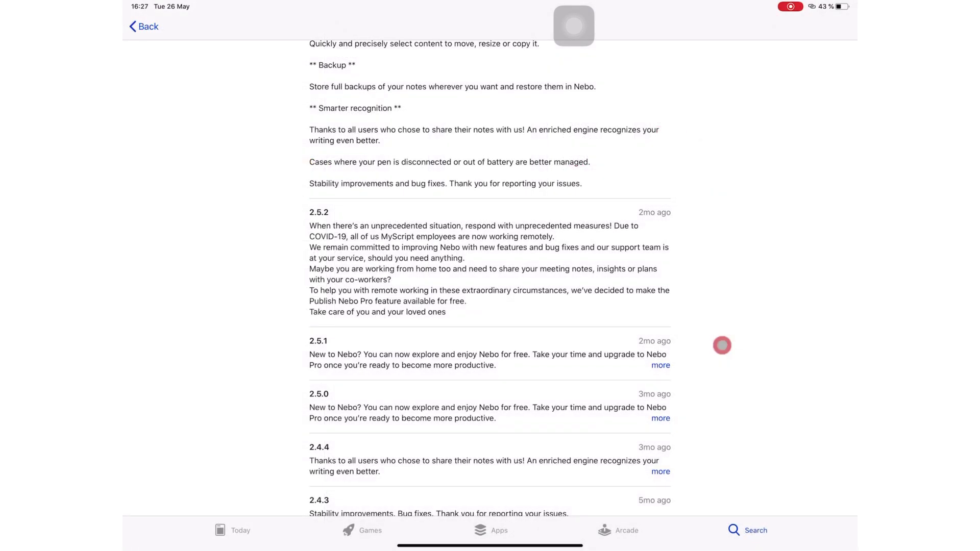
pyautogui.scroll(-1, 722, 345)
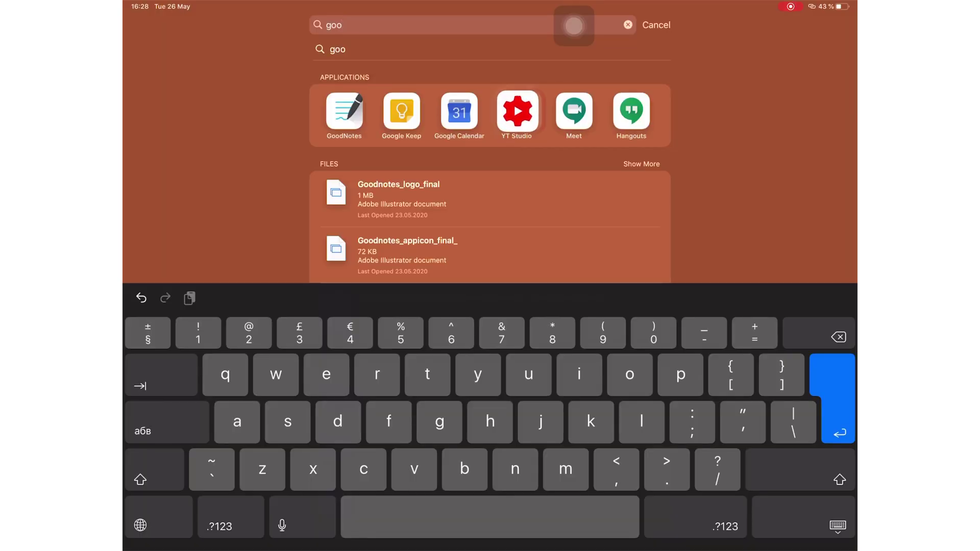
# Launch Google Meet from the home screen
pyautogui.click(574, 109)
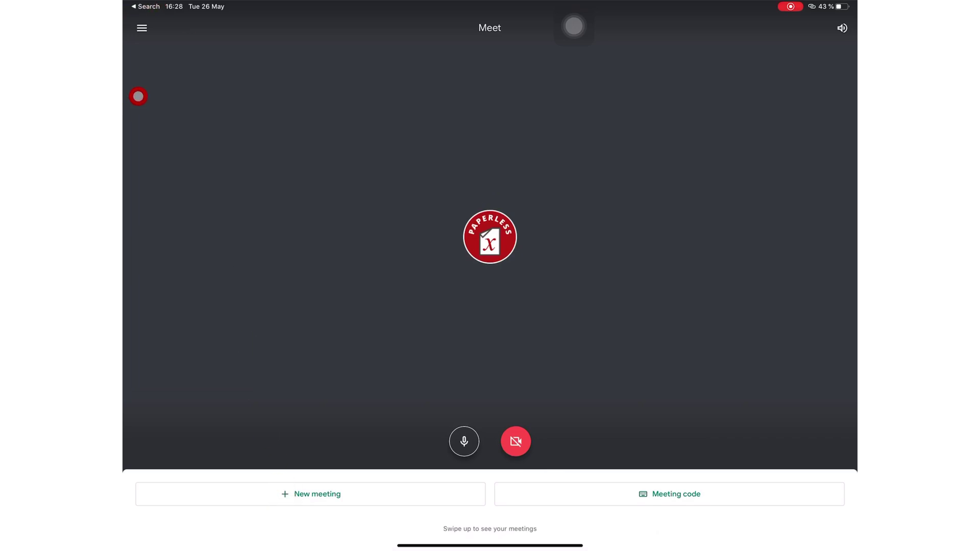
# Glance at the account panel, then start a new camera-off meeting
pyautogui.click(143, 31)
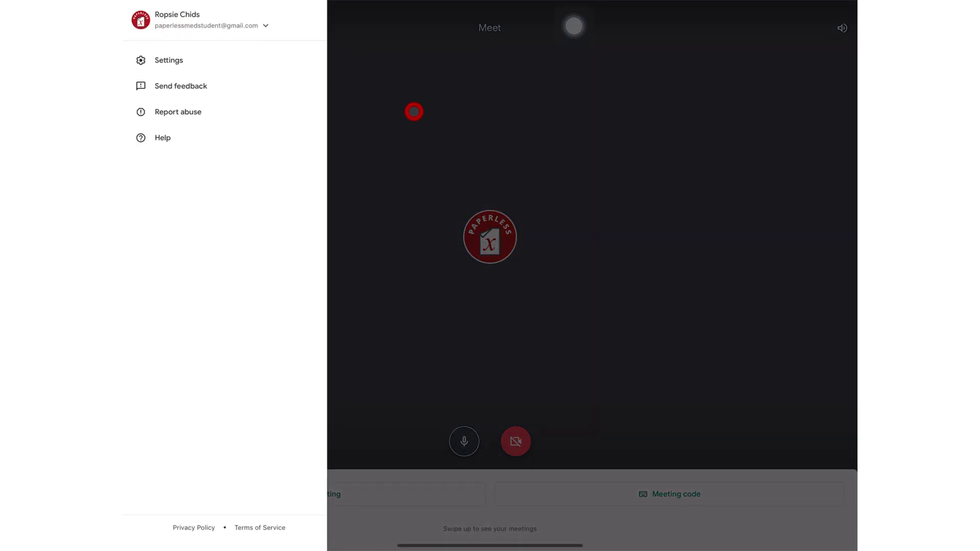
pyautogui.click(414, 112)
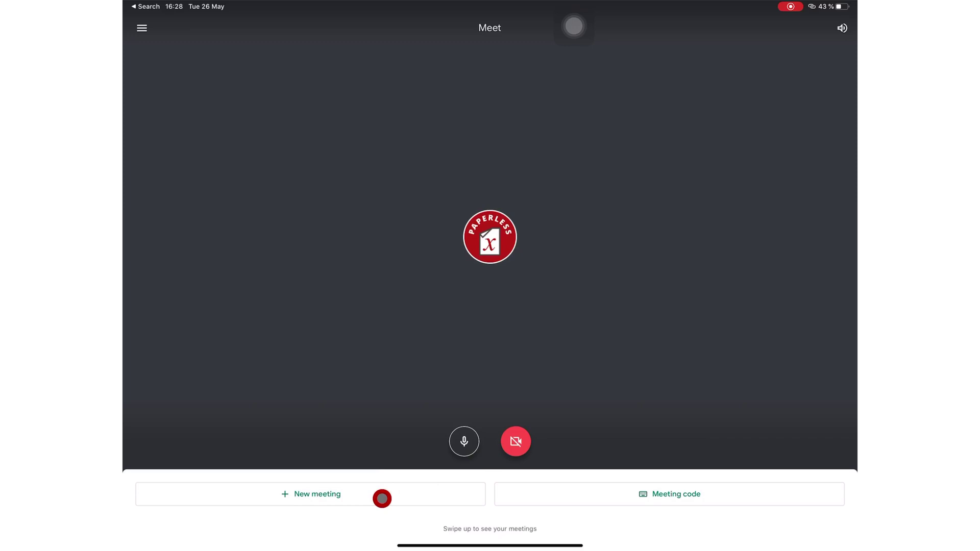
pyautogui.click(384, 496)
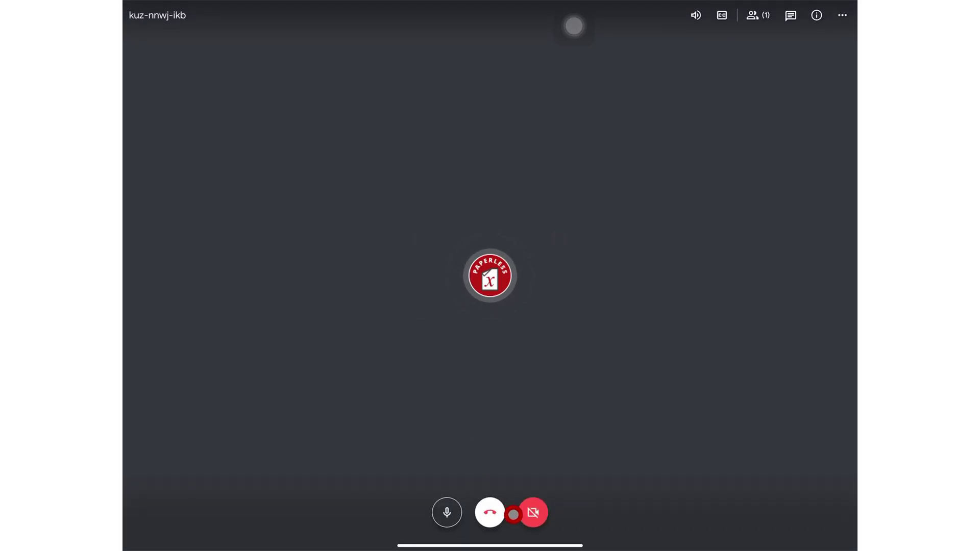
# Leave the call, briefly check GoodNotes and another note app, then return home
pyautogui.click(512, 546)
pyautogui.click(214, 67)
pyautogui.click(490, 545)
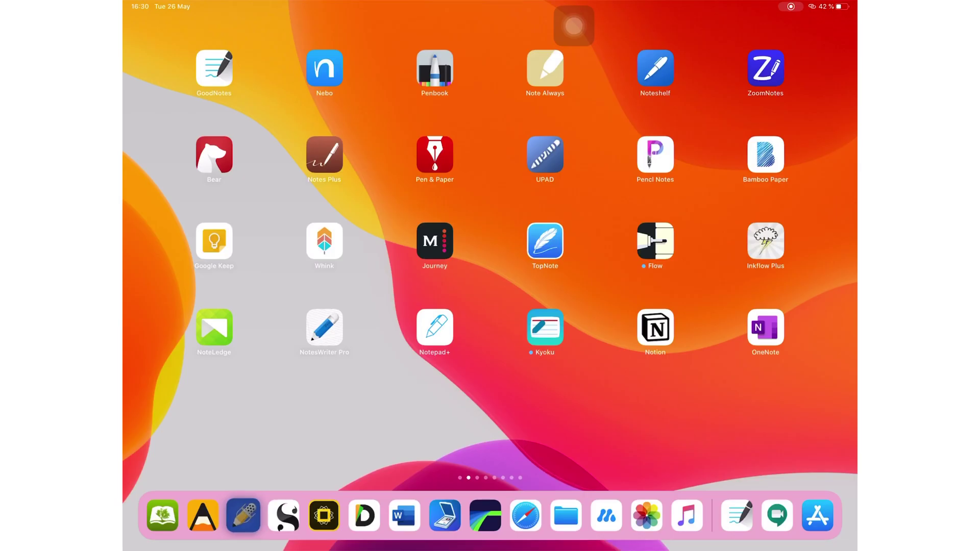
pyautogui.click(245, 515)
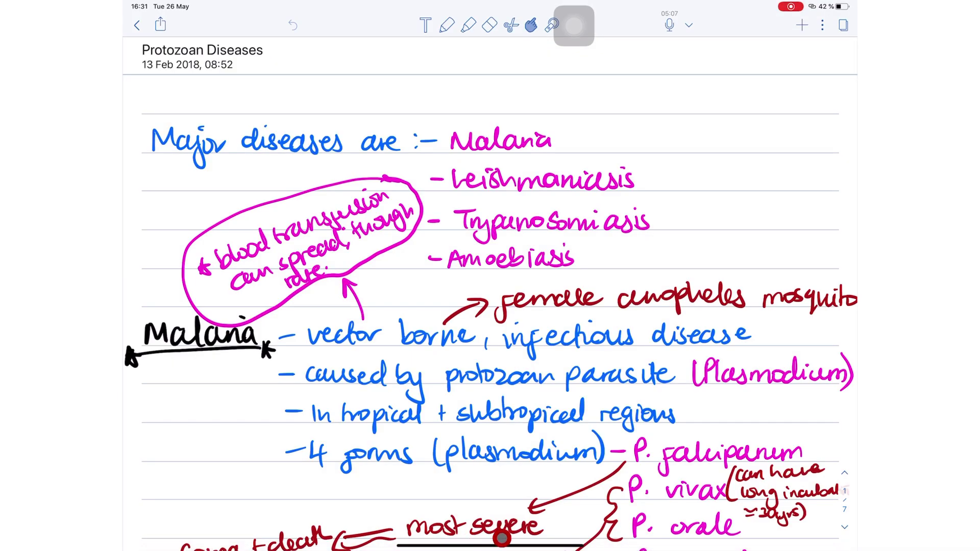
pyautogui.click(490, 545)
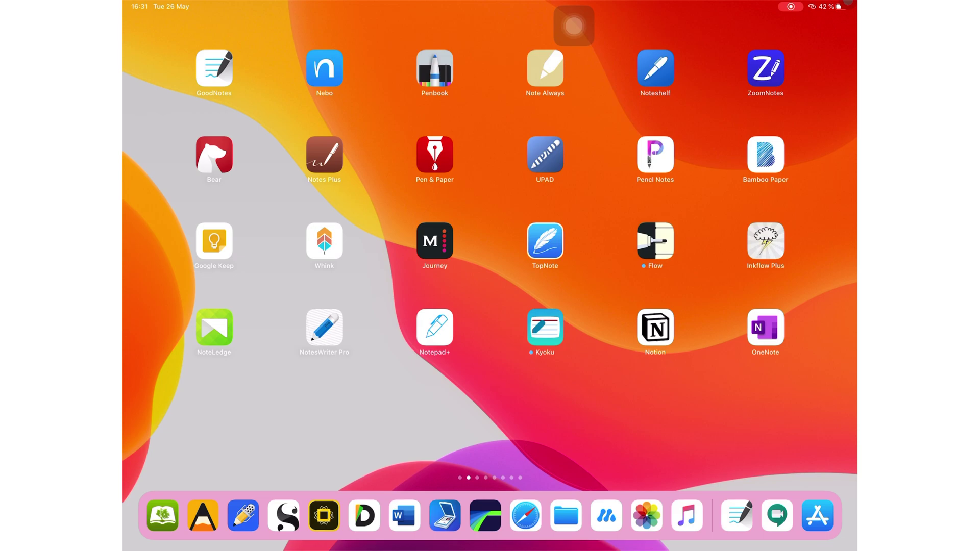
# Turn on system dark mode and open the Renamed notebook in GoodNotes
pyautogui.click(829, 6)
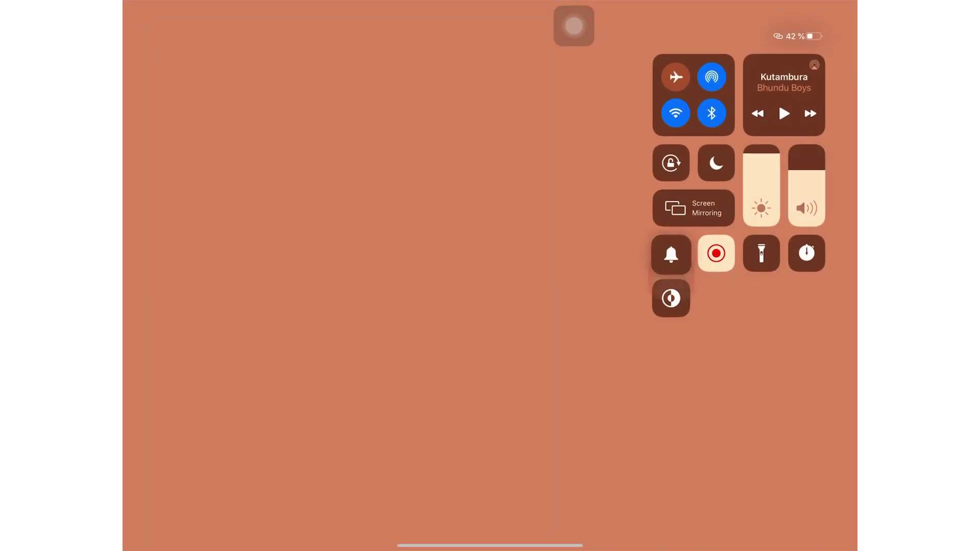
pyautogui.click(671, 298)
pyautogui.click(506, 305)
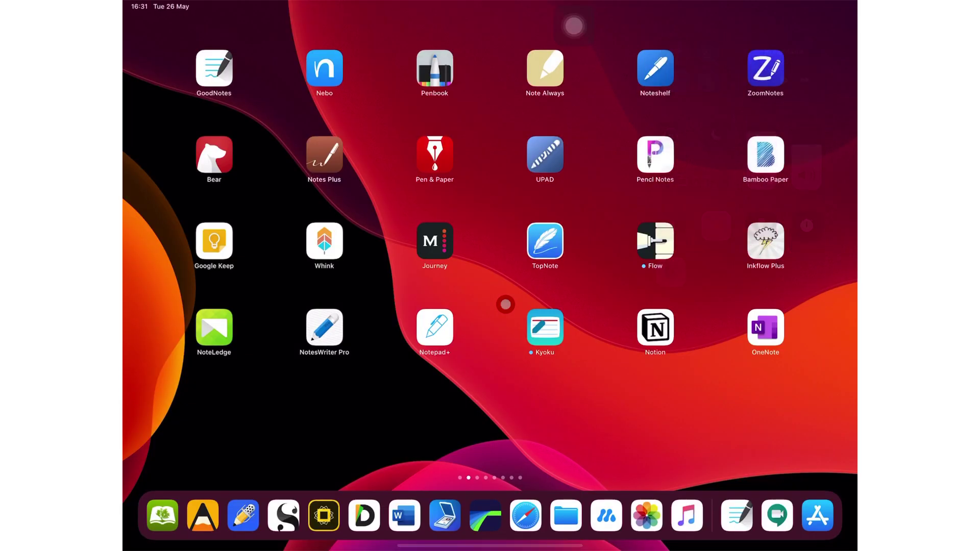
pyautogui.click(737, 515)
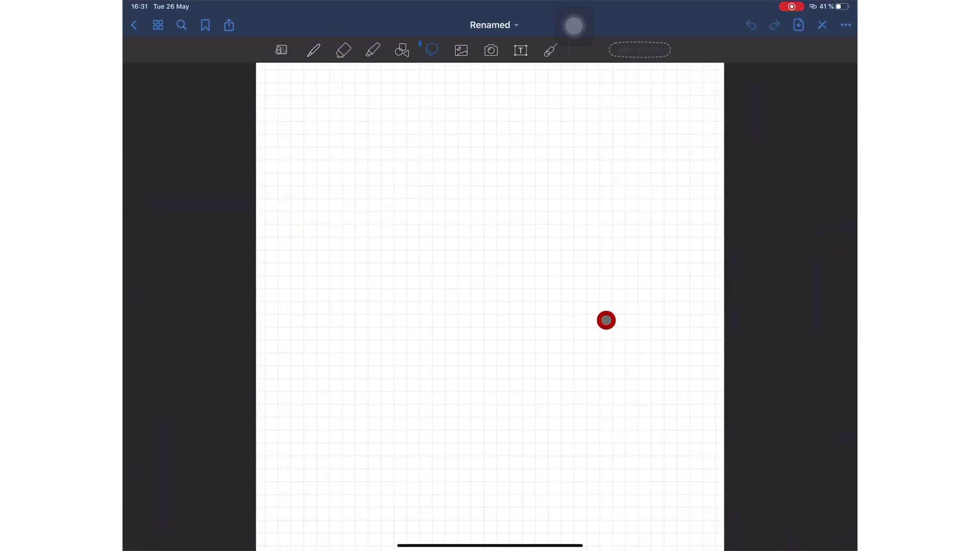
# Write 'Independent PDF File?' in red pen with a doodle, then add a blank grid page
pyautogui.click(313, 50)
pyautogui.moveTo(324, 182); pyautogui.dragTo(328, 224)
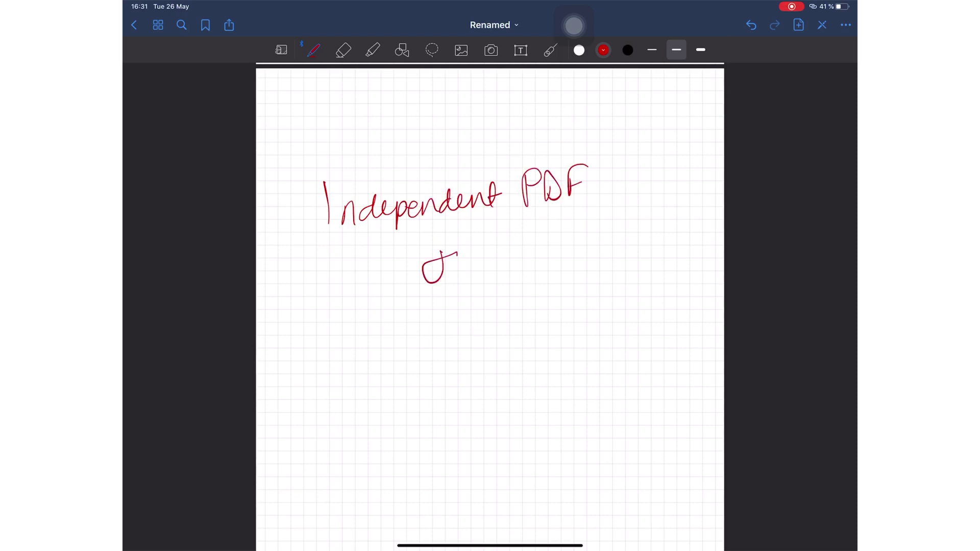
pyautogui.moveTo(511, 233); pyautogui.dragTo(501, 272)
pyautogui.moveTo(463, 342); pyautogui.dragTo(517, 329)
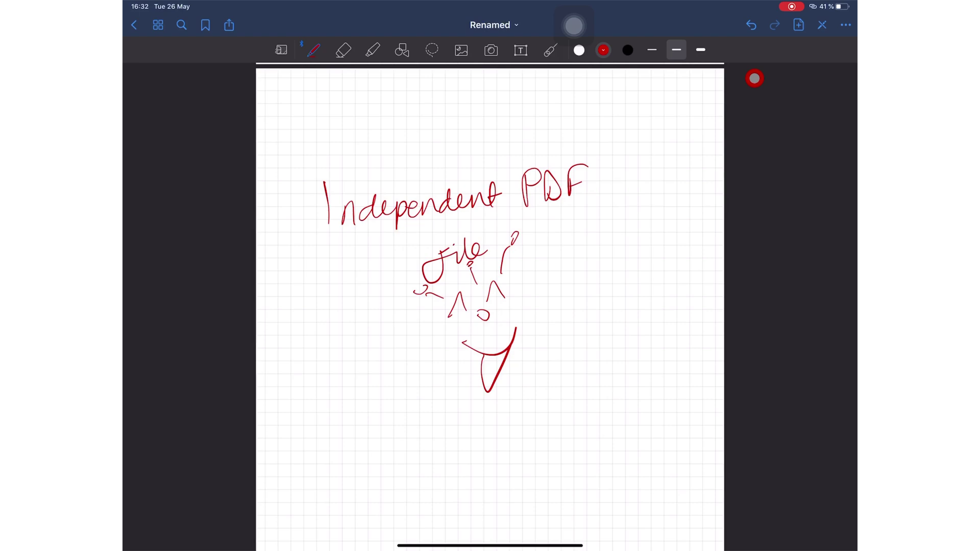
pyautogui.click(799, 26)
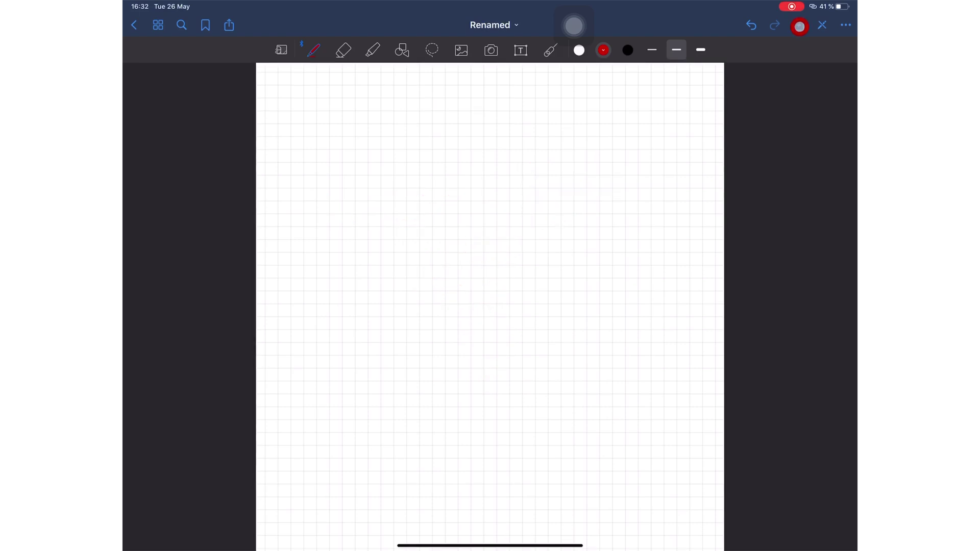
# Change the page template to cream Cornell paper
pyautogui.click(845, 26)
pyautogui.click(728, 198)
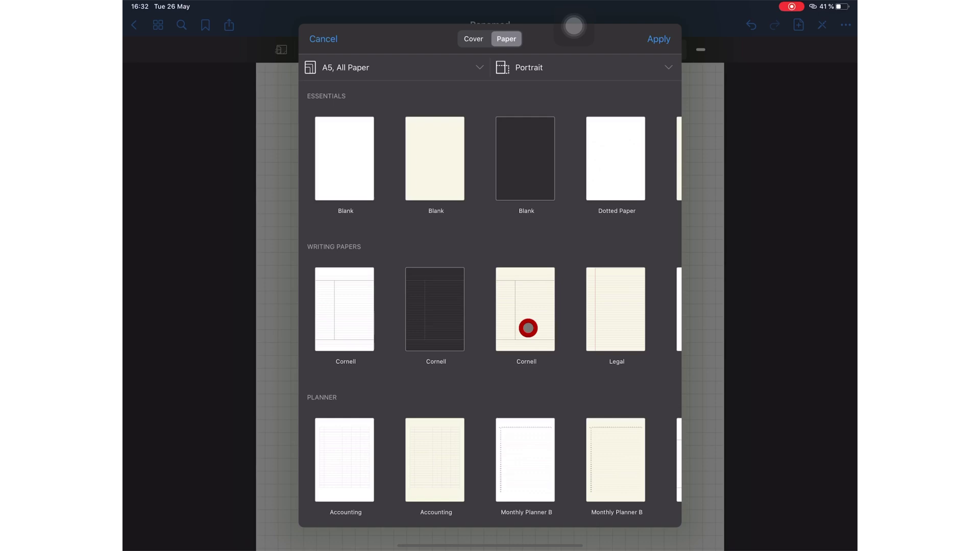
pyautogui.click(527, 328)
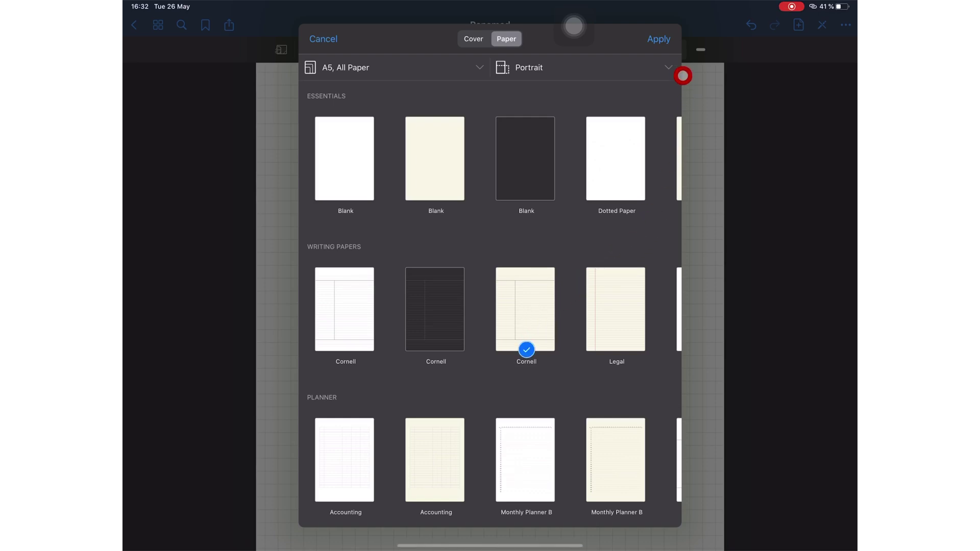
pyautogui.click(658, 38)
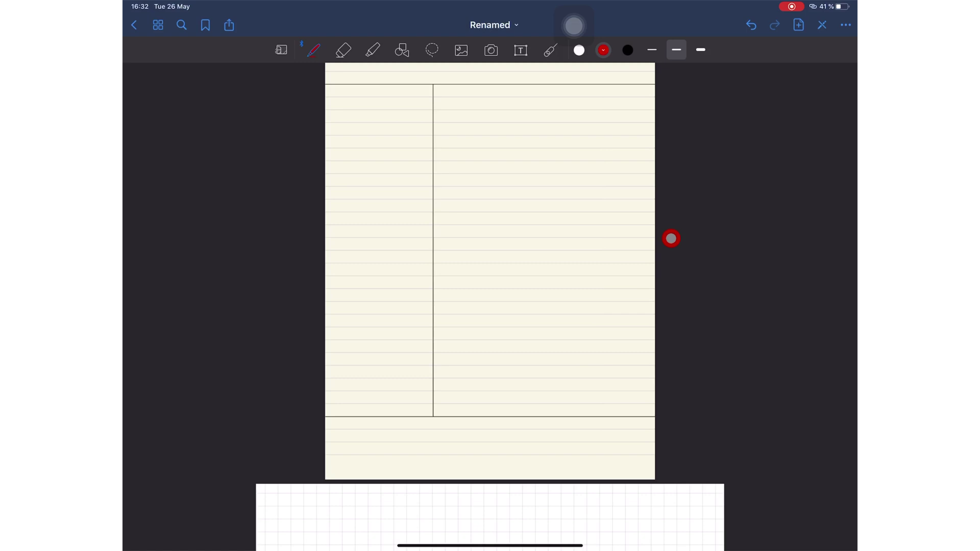
pyautogui.moveTo(507, 524); pyautogui.dragTo(575, 189)
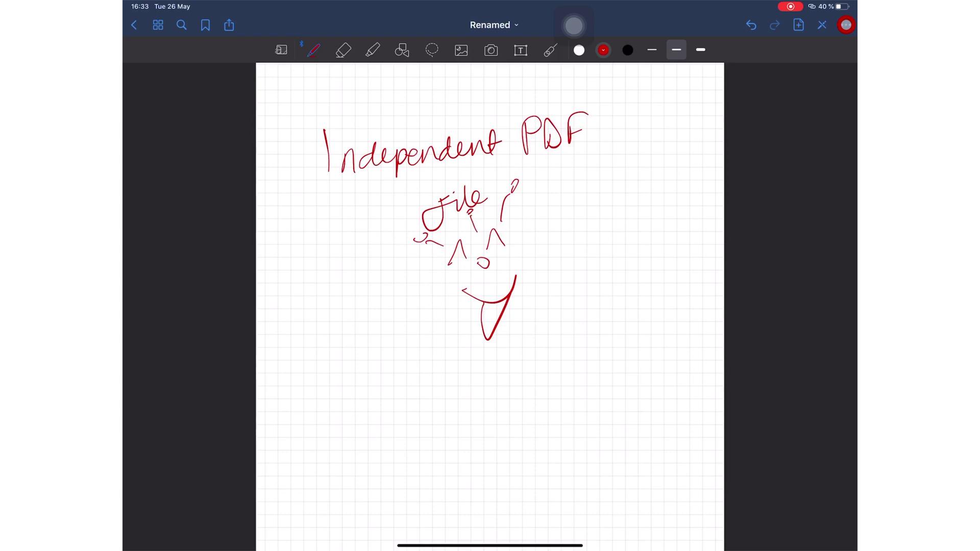
# Apply the dark Squared Paper template to the page, then go home and launch Notion
pyautogui.click(847, 25)
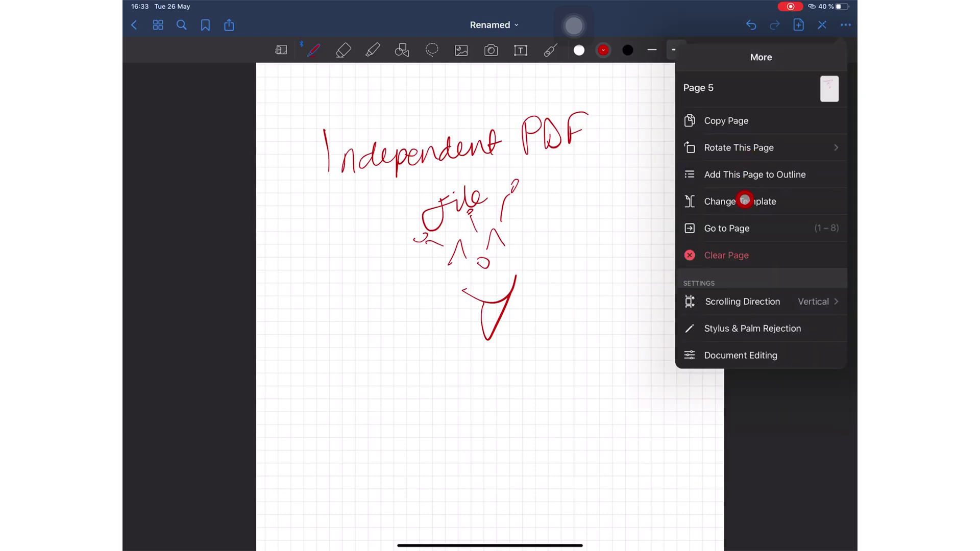
pyautogui.click(744, 200)
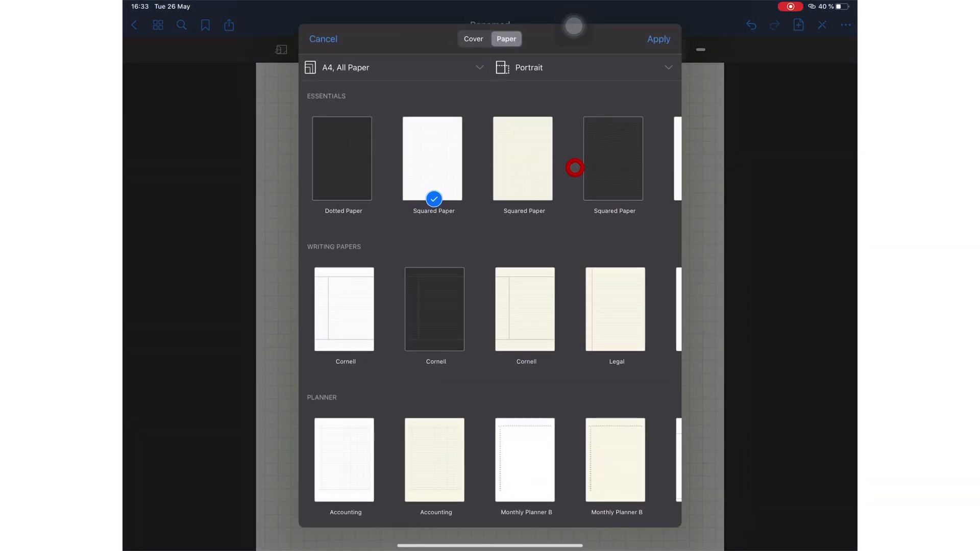
pyautogui.click(618, 164)
pyautogui.click(660, 39)
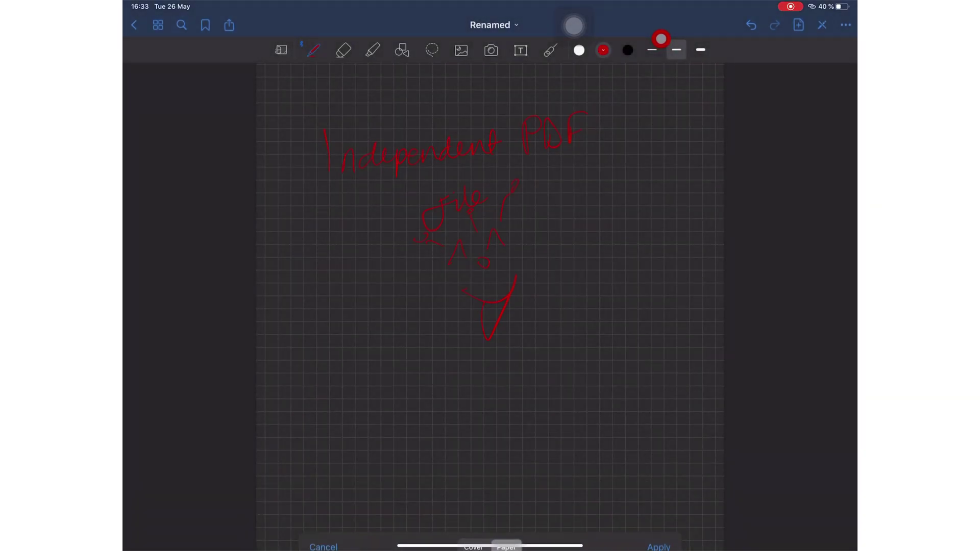
pyautogui.scroll(5, 490, 230)
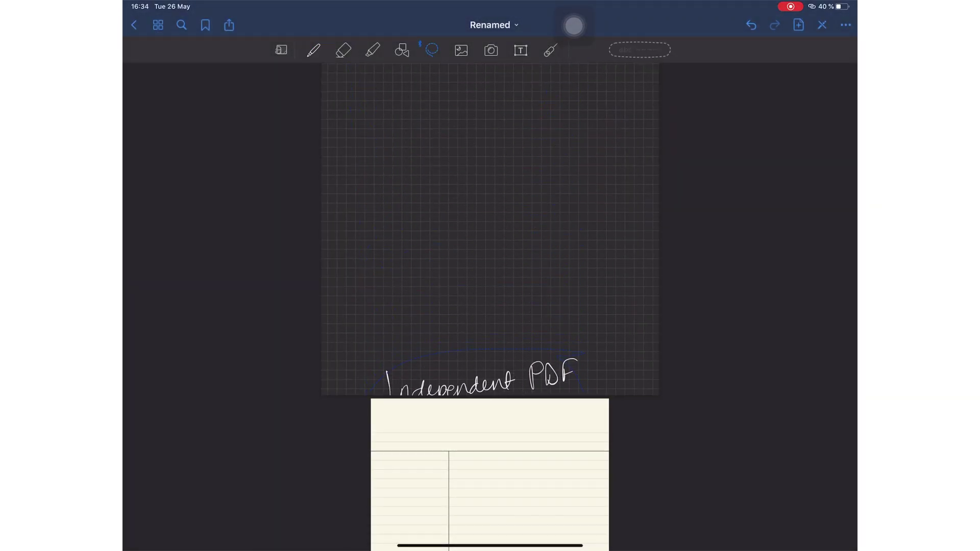
pyautogui.scroll(3, 490, 307)
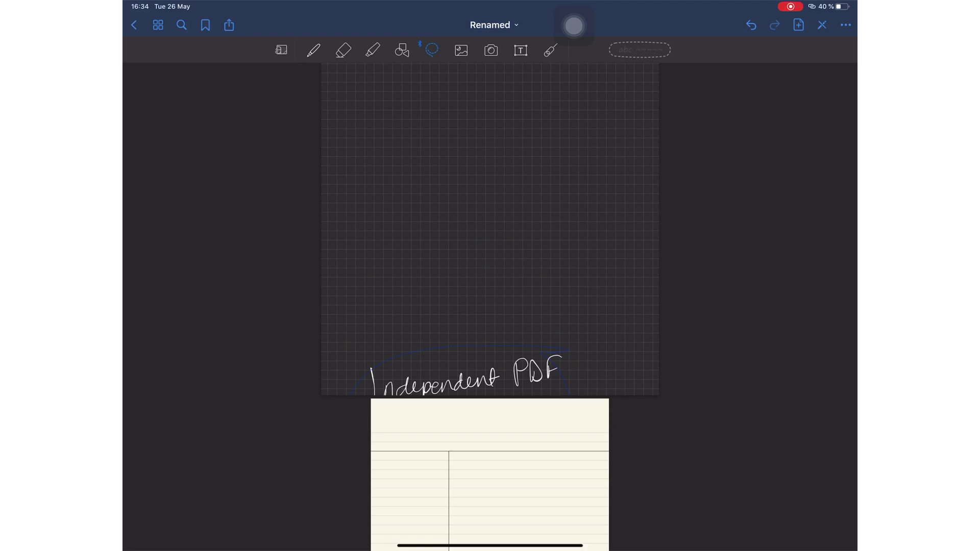
pyautogui.scroll(-3, 491, 307)
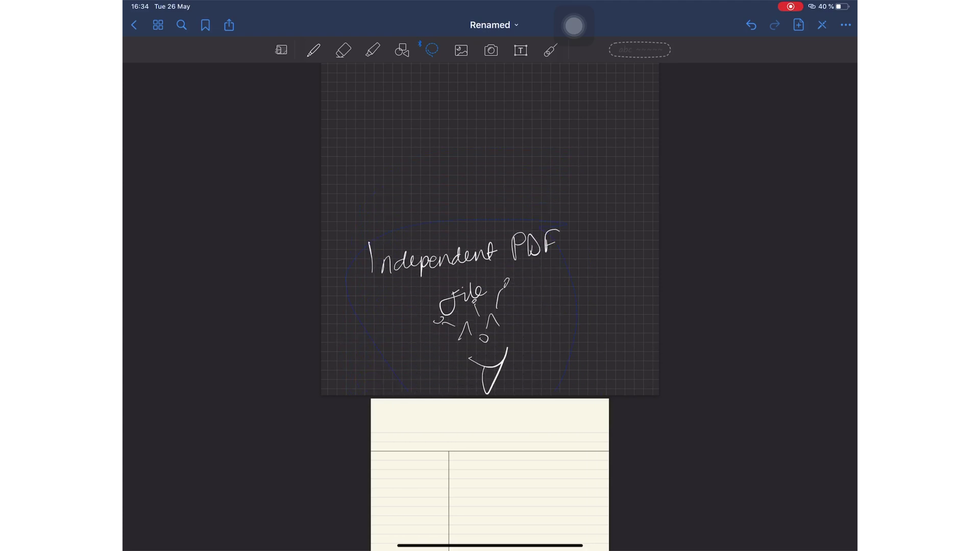
pyautogui.press('super+h')
pyautogui.click(655, 328)
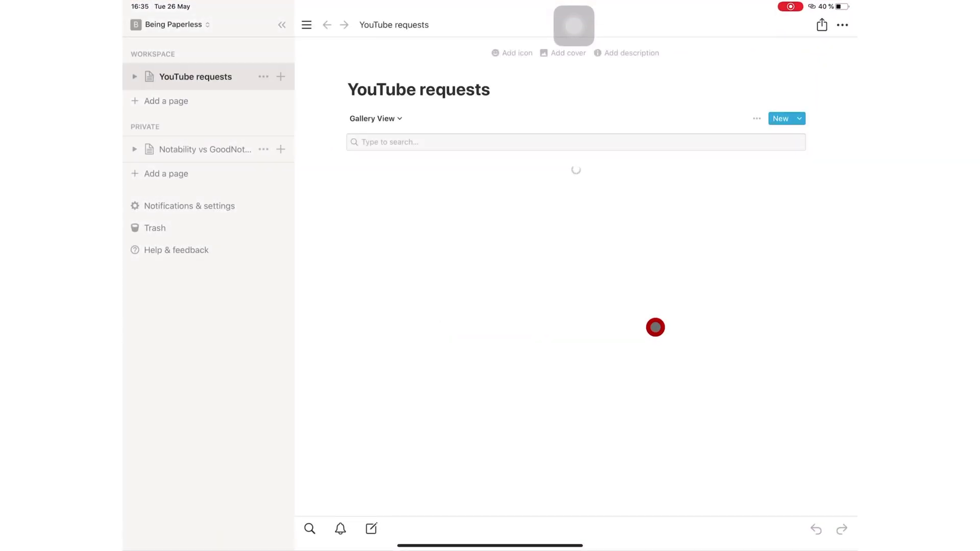
# Switch to the Notion review workspace, start a new page, and open Files in Split View
pyautogui.click(203, 26)
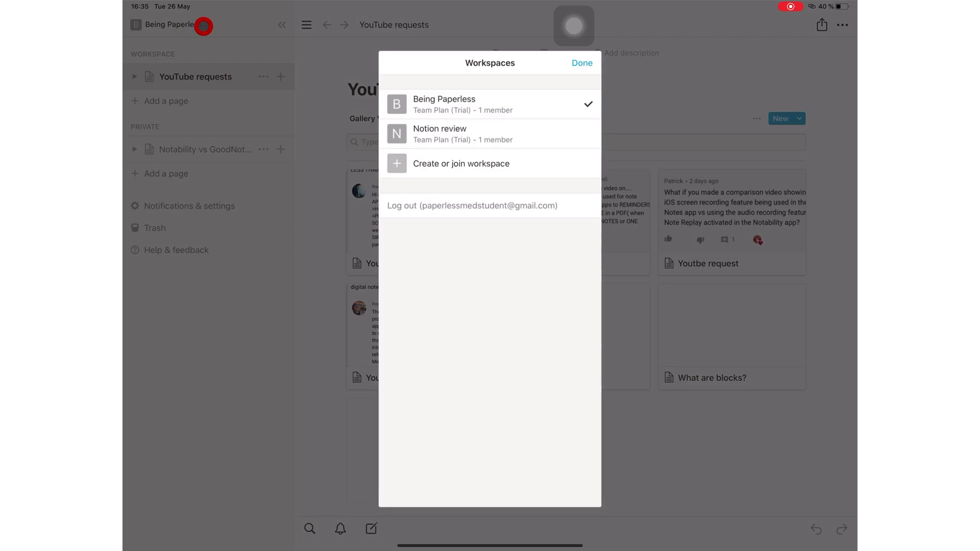
pyautogui.click(441, 118)
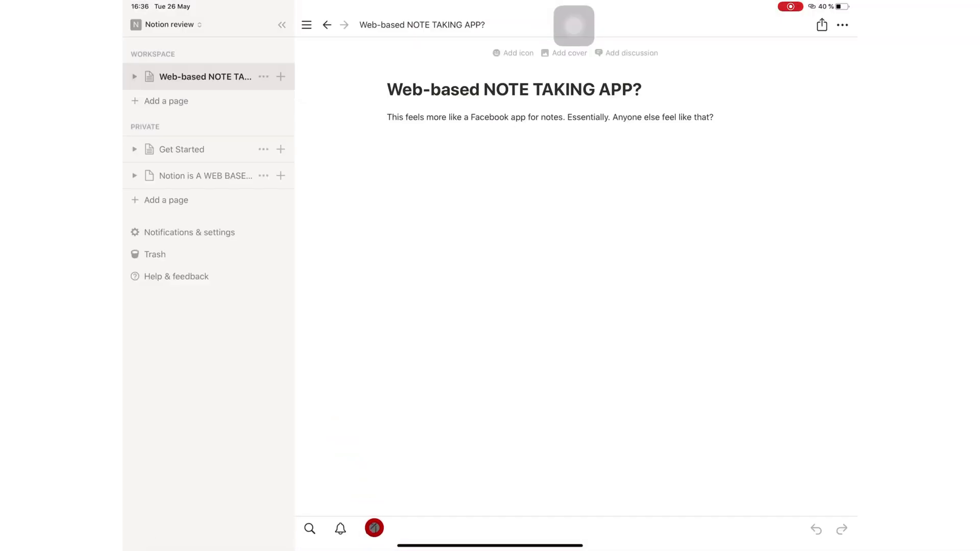
pyautogui.click(375, 528)
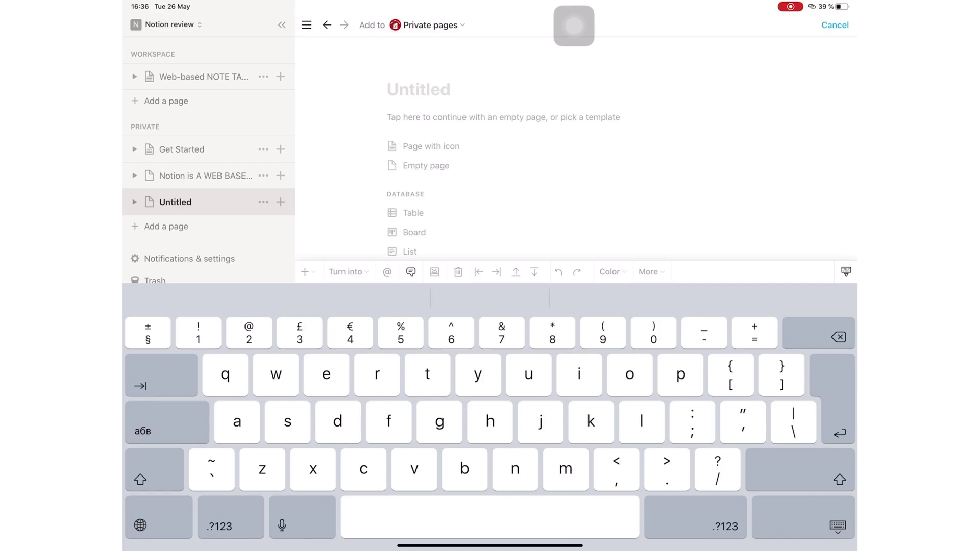
pyautogui.write('NO M')
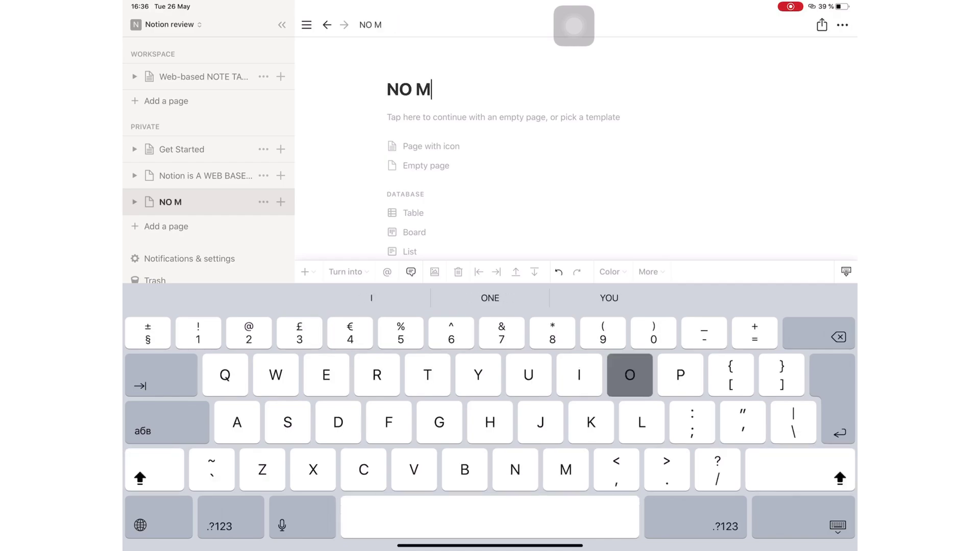
pyautogui.write('ORE LIM')
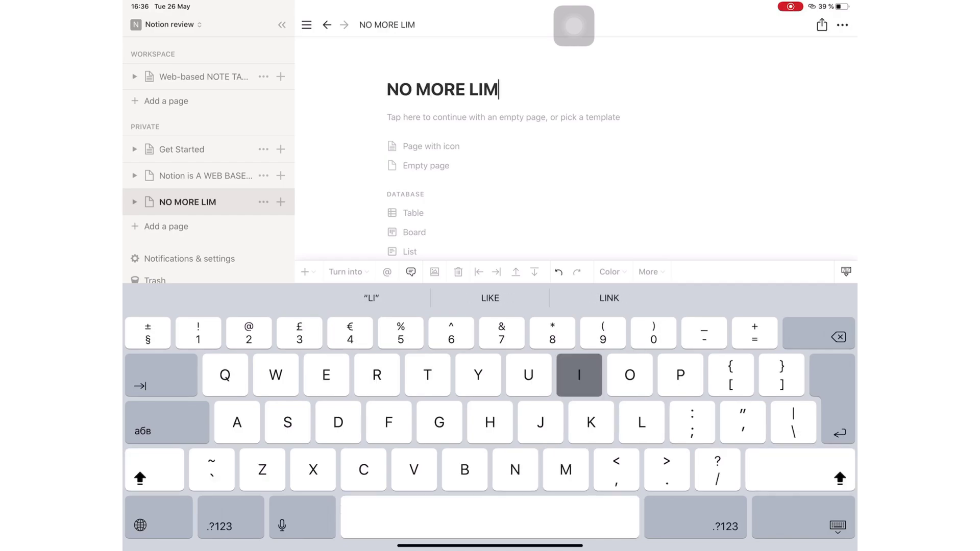
pyautogui.write('IT')
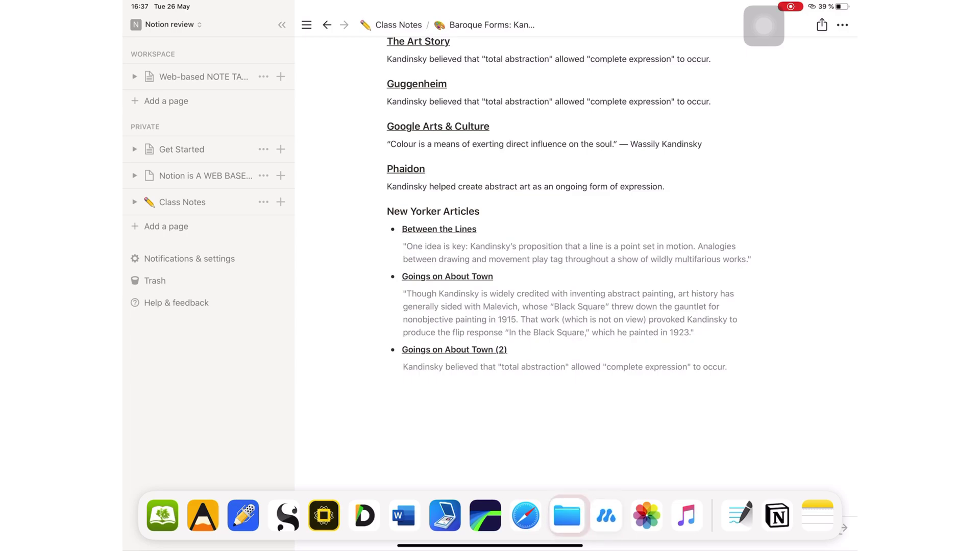
pyautogui.moveTo(567, 515); pyautogui.dragTo(839, 252)
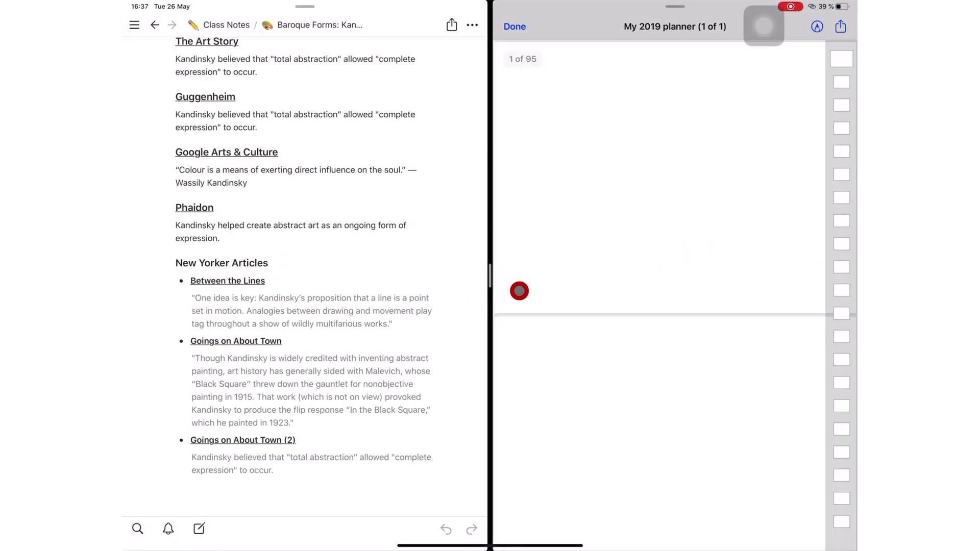
# Widen the Notion pane, take Files back to Locations, and return home
pyautogui.moveTo(490, 274); pyautogui.dragTo(688, 276)
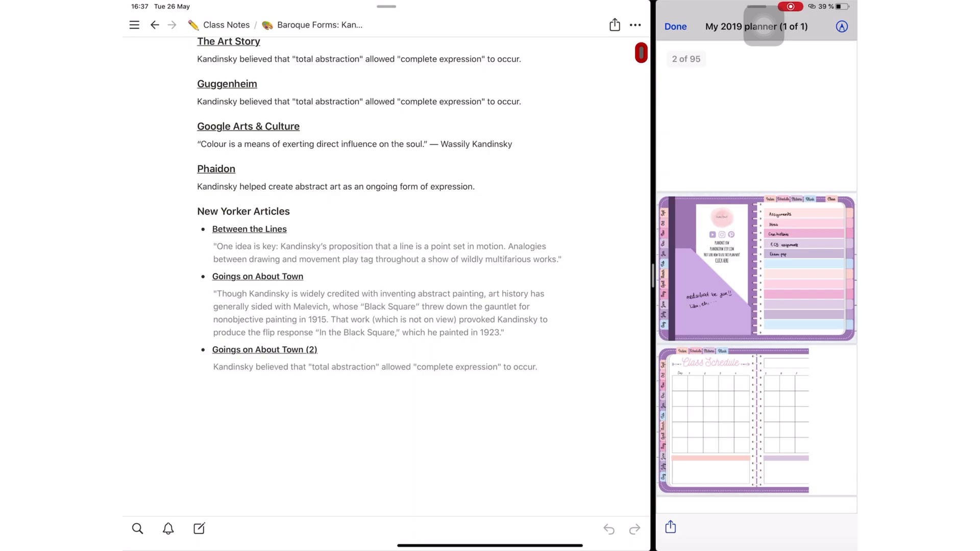
pyautogui.click(676, 26)
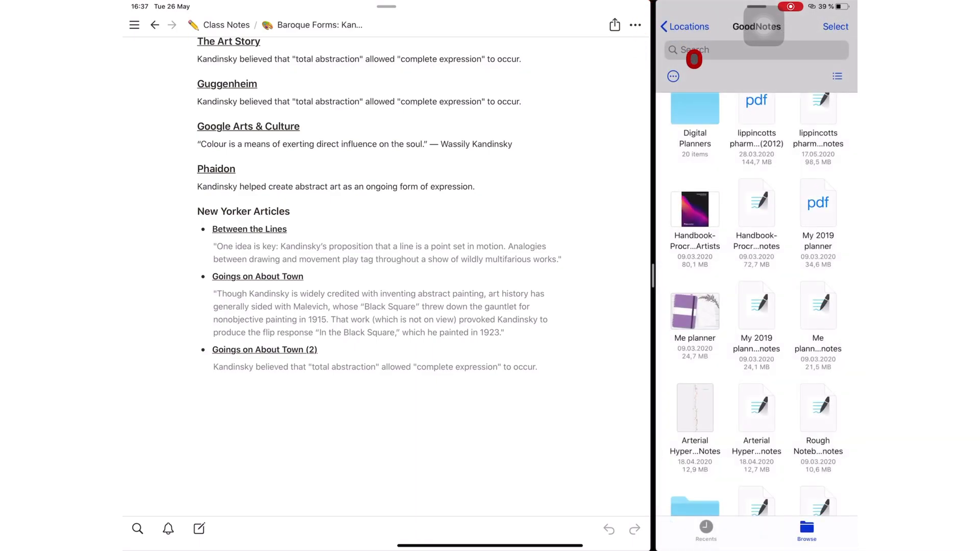
pyautogui.click(685, 27)
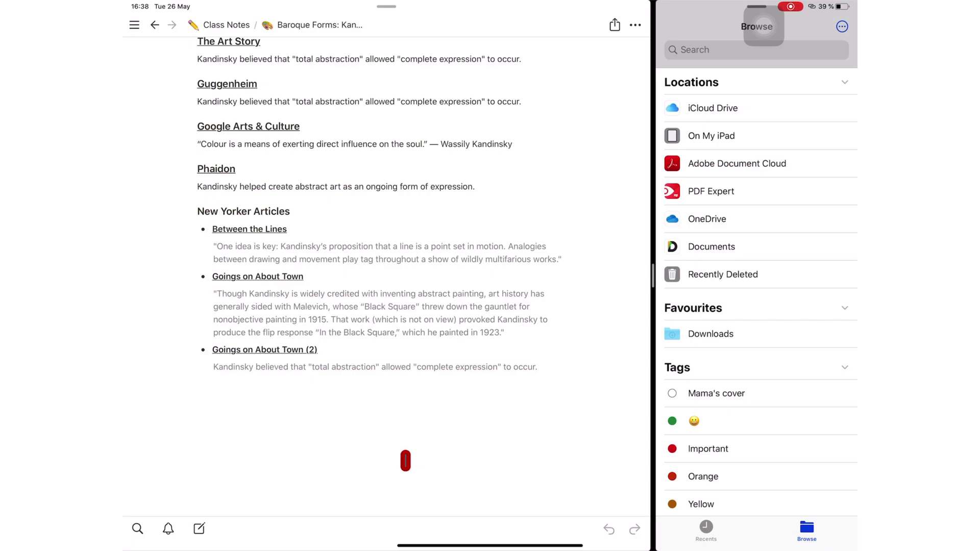
pyautogui.press('super+h')
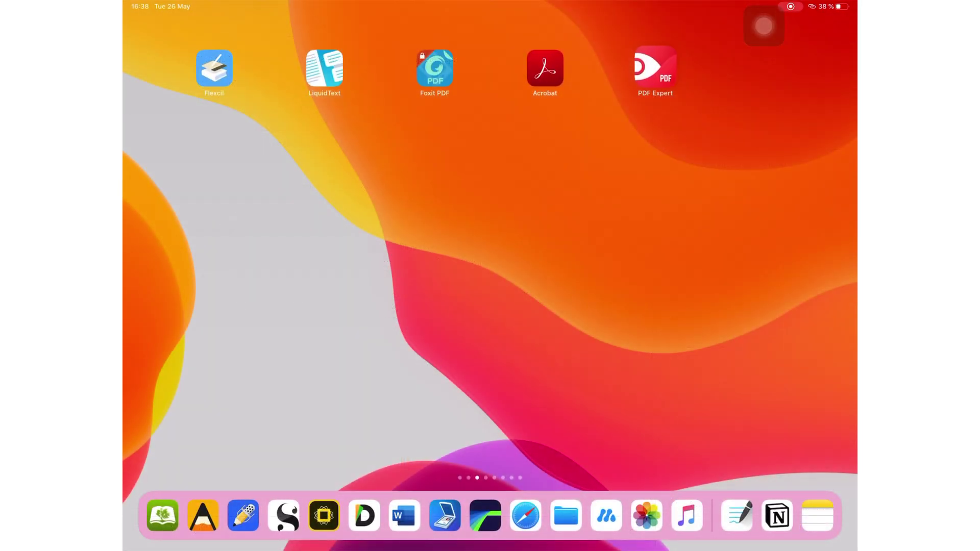
# Launch PDF Expert, read its 7.2.0 App Store release notes, then switch back
pyautogui.click(655, 68)
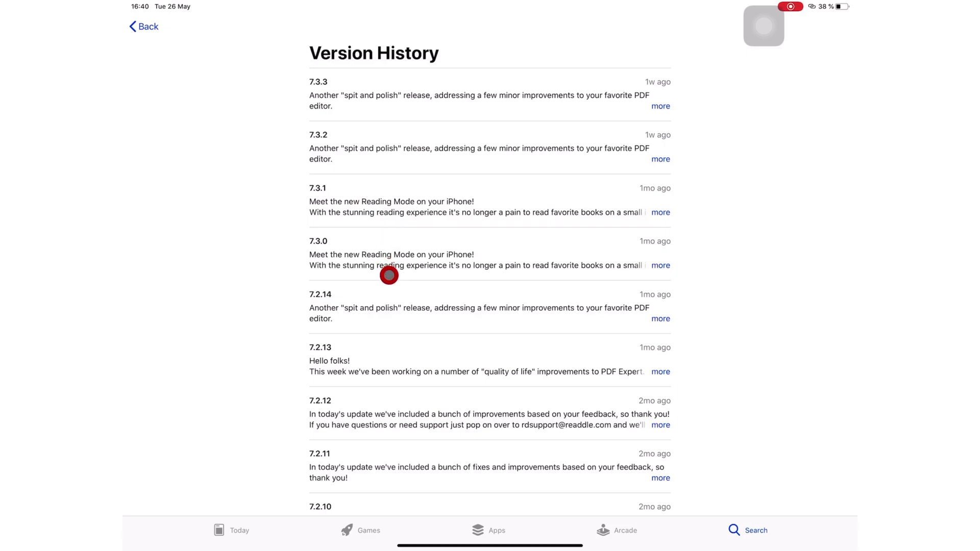
pyautogui.scroll(-10, 389, 275)
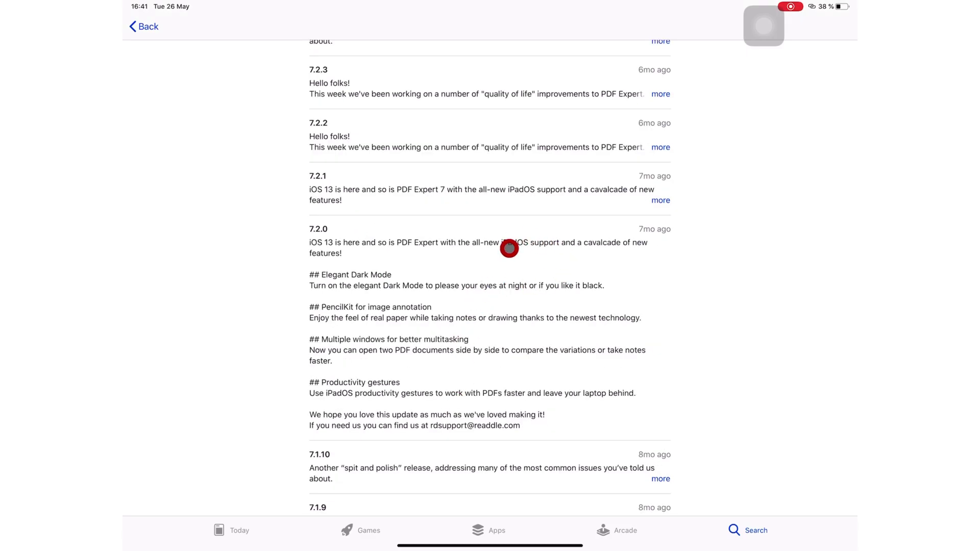
pyautogui.press('super+Tab')
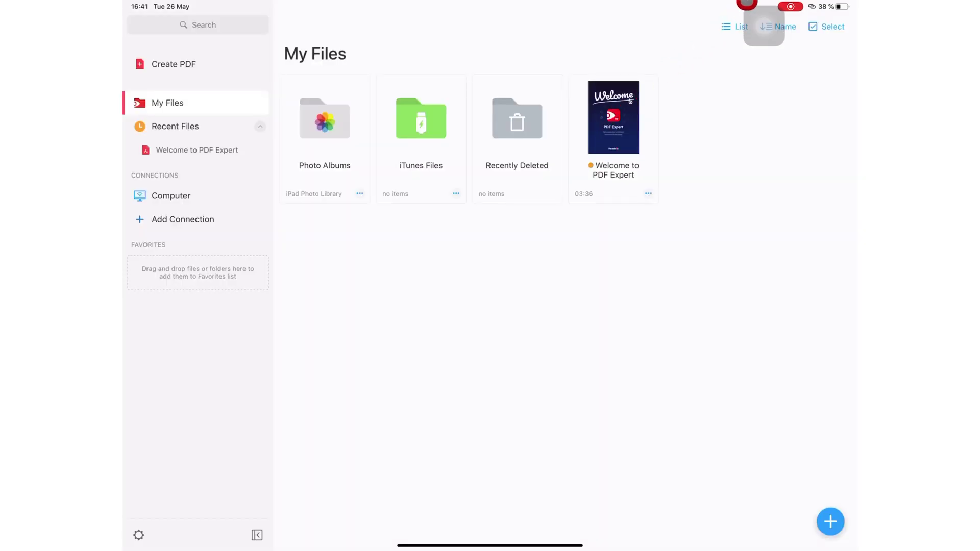
# Turn on iPad dark mode, then open and close the Welcome to PDF Expert document
pyautogui.click(830, 6)
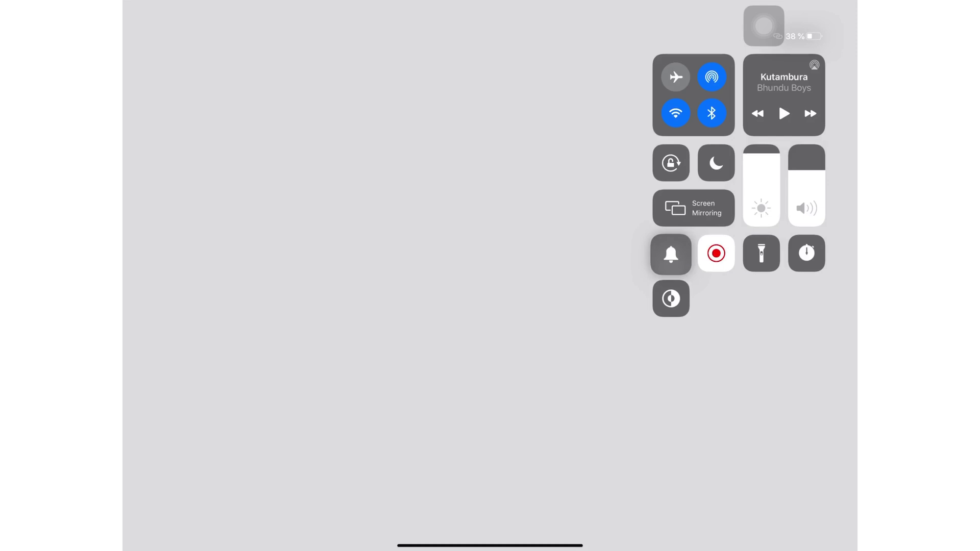
pyautogui.click(671, 299)
pyautogui.click(605, 302)
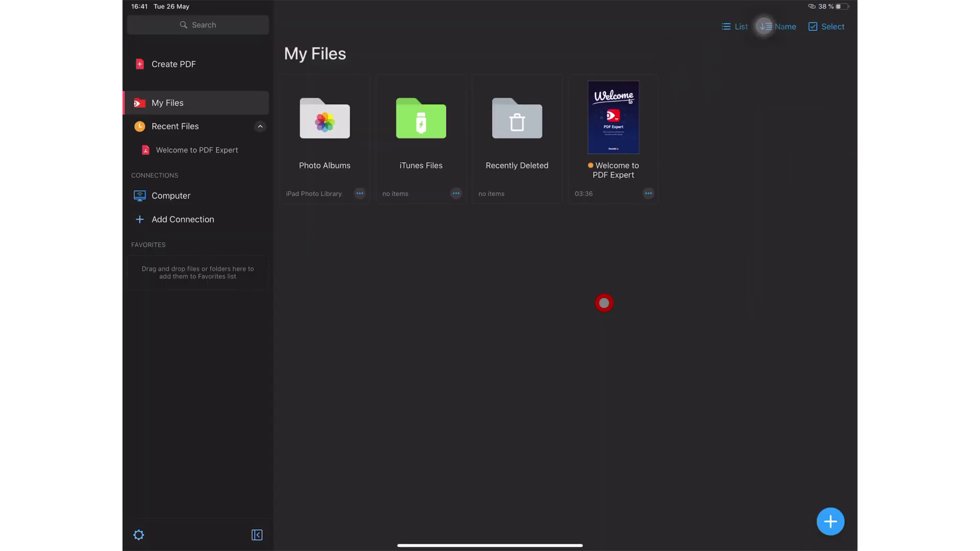
pyautogui.click(611, 99)
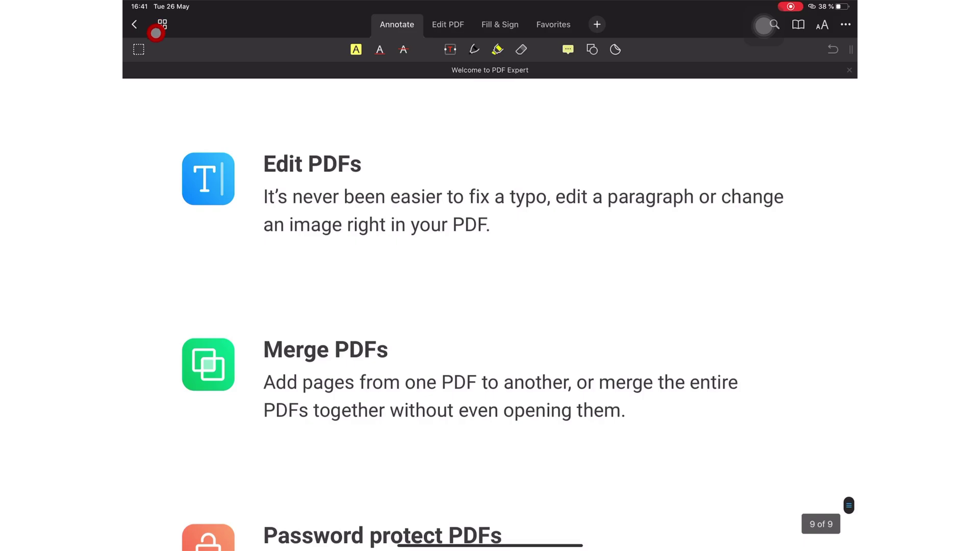
pyautogui.click(133, 22)
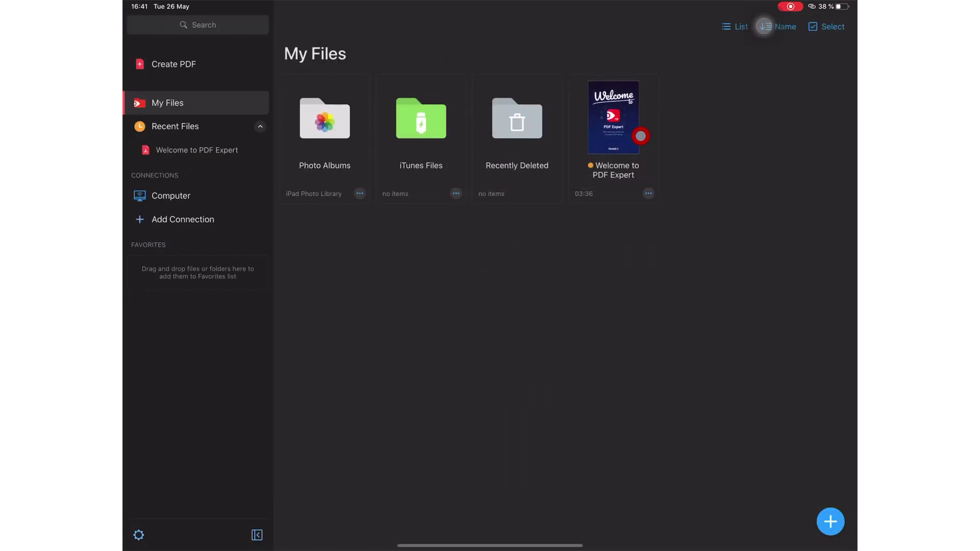
# Open the Welcome PDF in side-by-side windows, left and right panes
pyautogui.moveTo(613, 122); pyautogui.dragTo(850, 138)
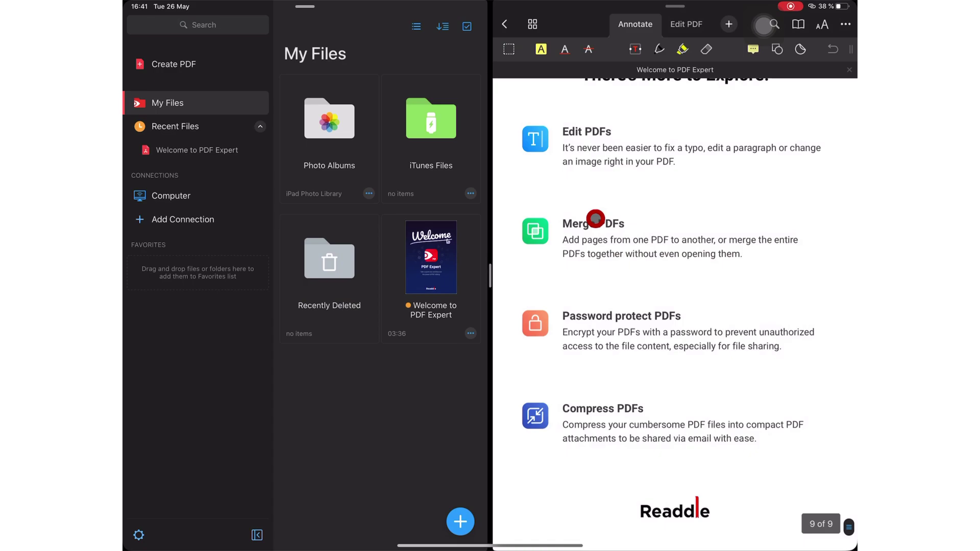
pyautogui.click(425, 277)
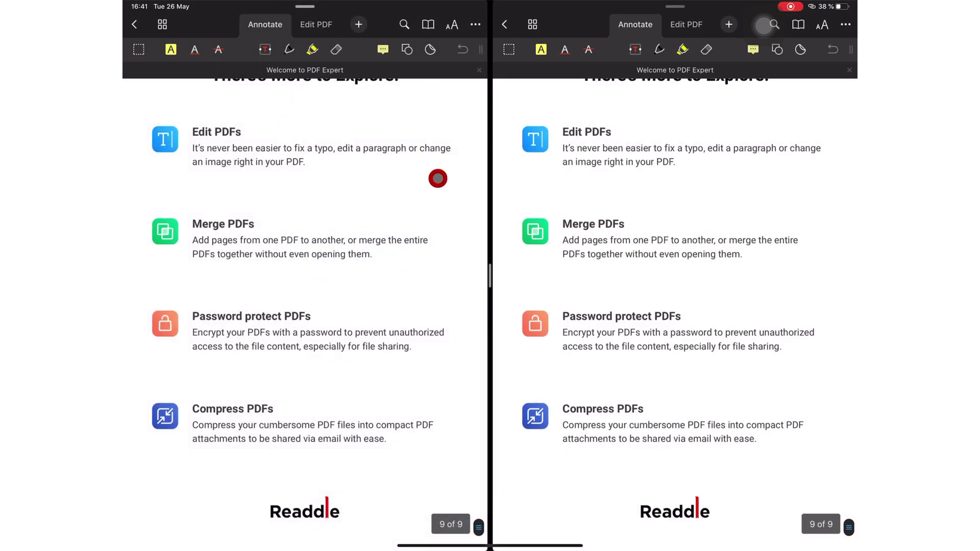
pyautogui.scroll(-2, 367, 236)
pyautogui.scroll(2, 368, 236)
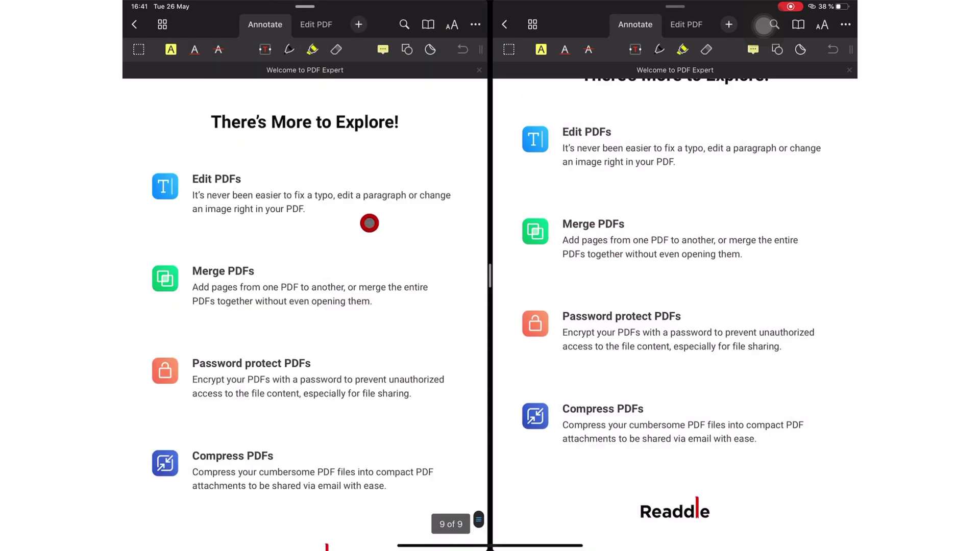
pyautogui.scroll(2, 368, 230)
pyautogui.scroll(3, 370, 223)
pyautogui.scroll(5, 370, 223)
pyautogui.scroll(5, 370, 224)
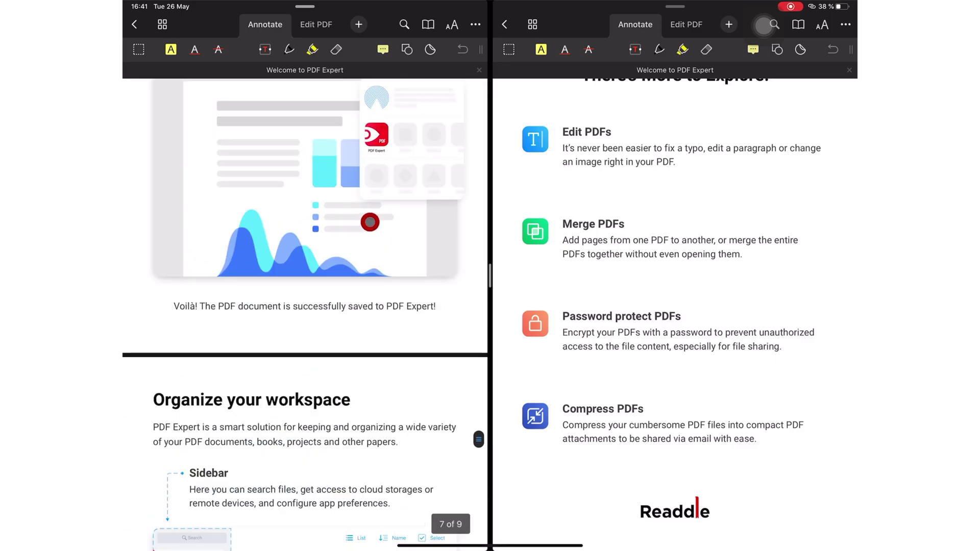
pyautogui.scroll(5, 371, 222)
pyautogui.scroll(5, 370, 221)
pyautogui.scroll(10, 370, 221)
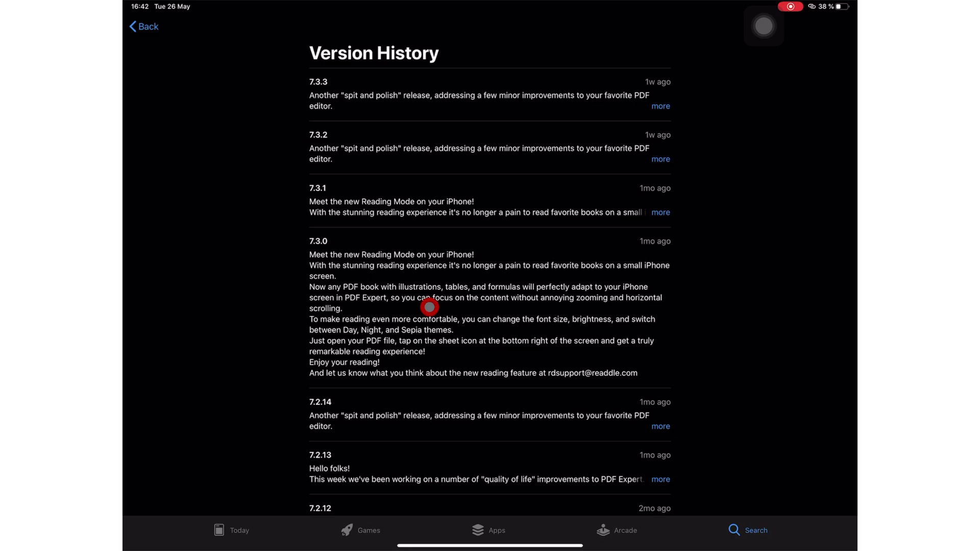
pyautogui.scroll(-2, 430, 307)
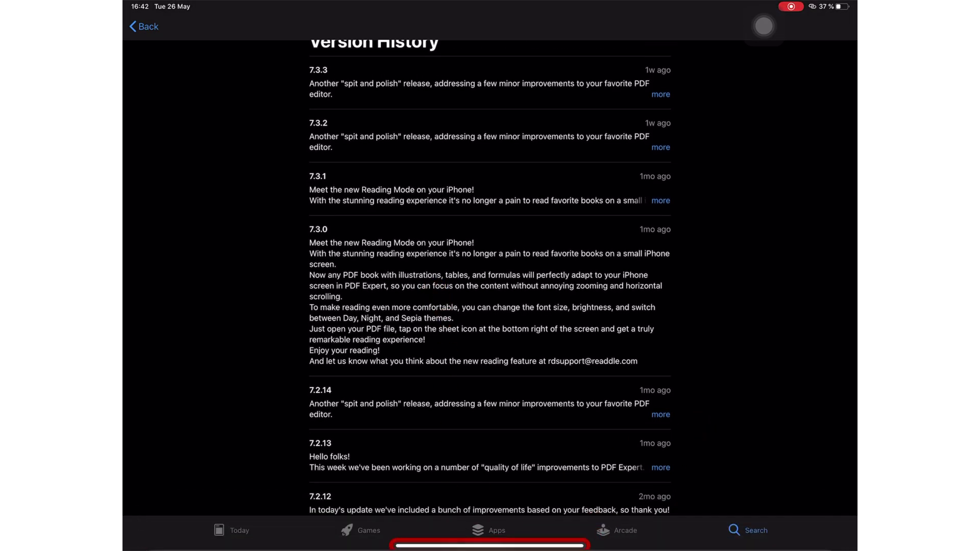
# Leave the PDF Expert version history for the iPad home screen
pyautogui.click(521, 546)
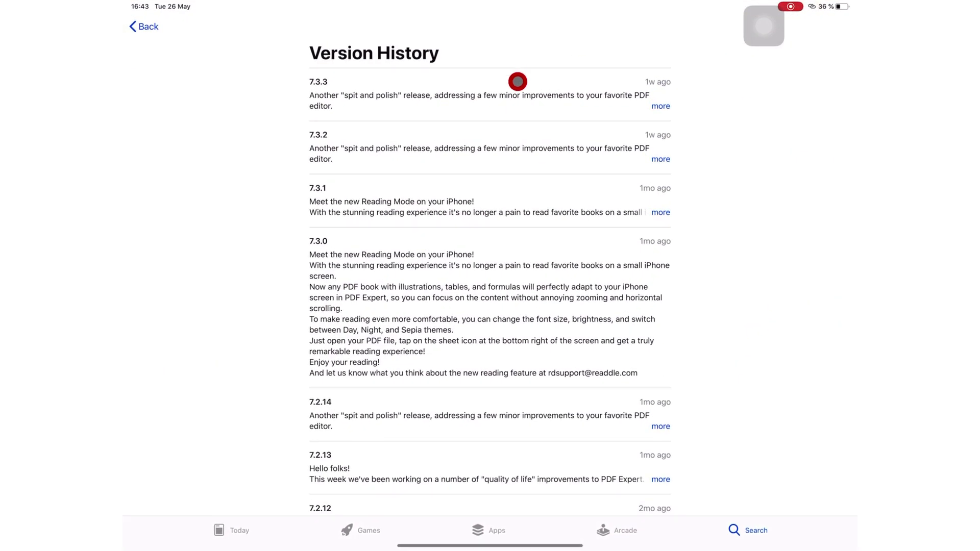
# Return to PDF Expert's App Store page, then exit to the iPad home screen
pyautogui.click(144, 26)
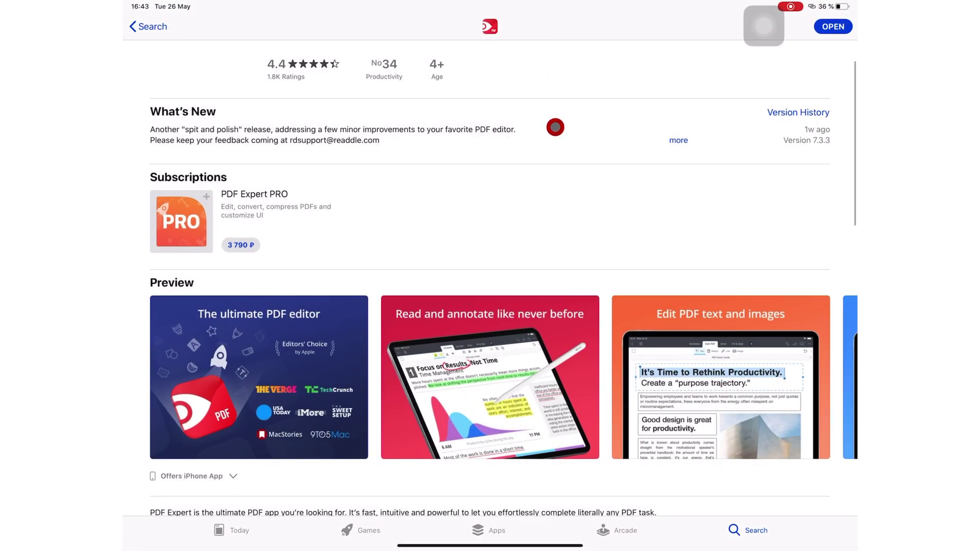
pyautogui.scroll(5, 555, 128)
pyautogui.press('super+h')
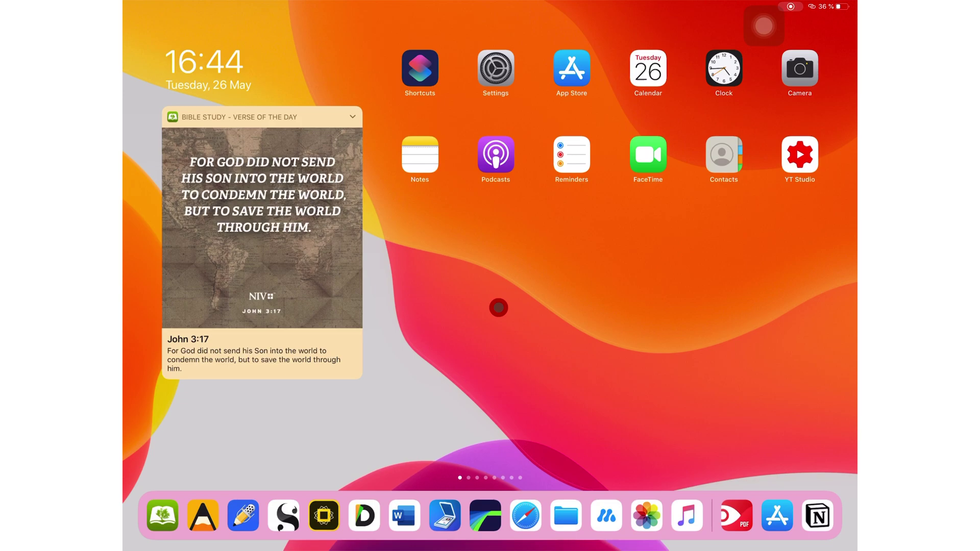